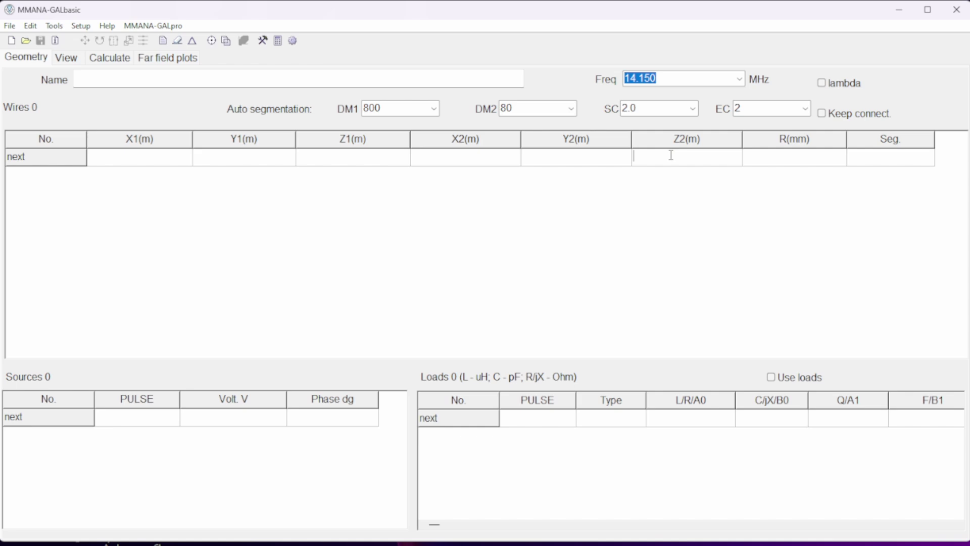
Define a vertical wire from the origin to Z2 10 m with a 1 mm radius, and add a source at pulse w1b.
{"action": "key", "text": "Return"}
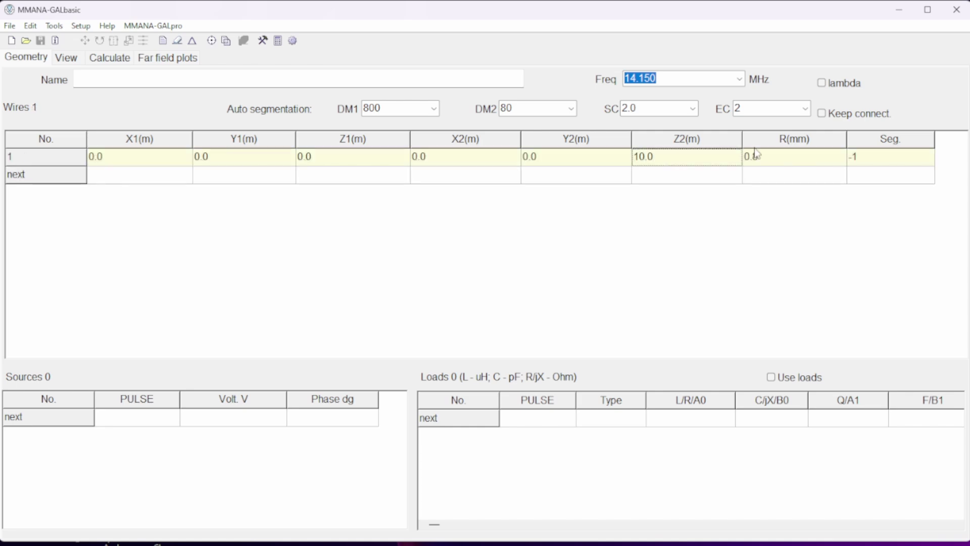
{"action": "left_click", "coordinate": [763, 158]}
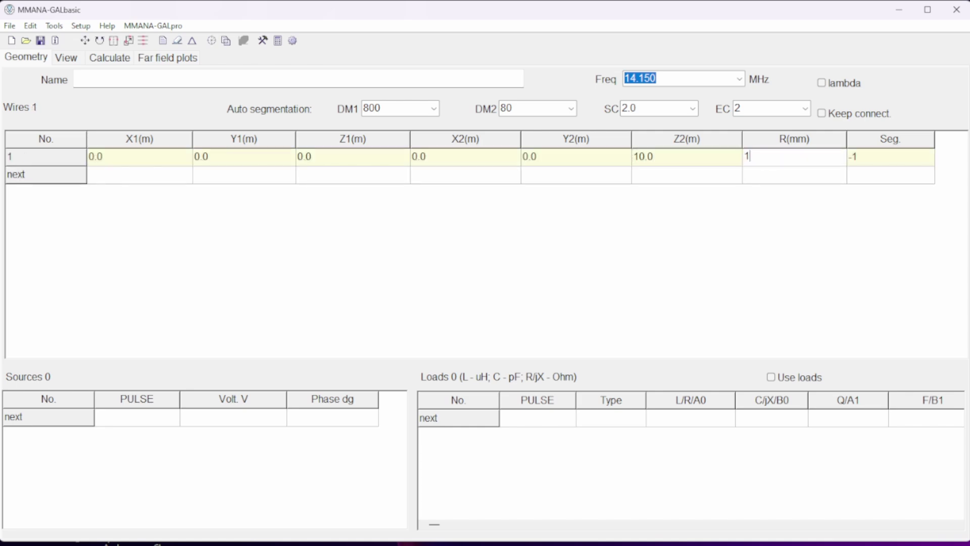
{"action": "left_click", "coordinate": [140, 418]}
{"action": "key", "text": "Return"}
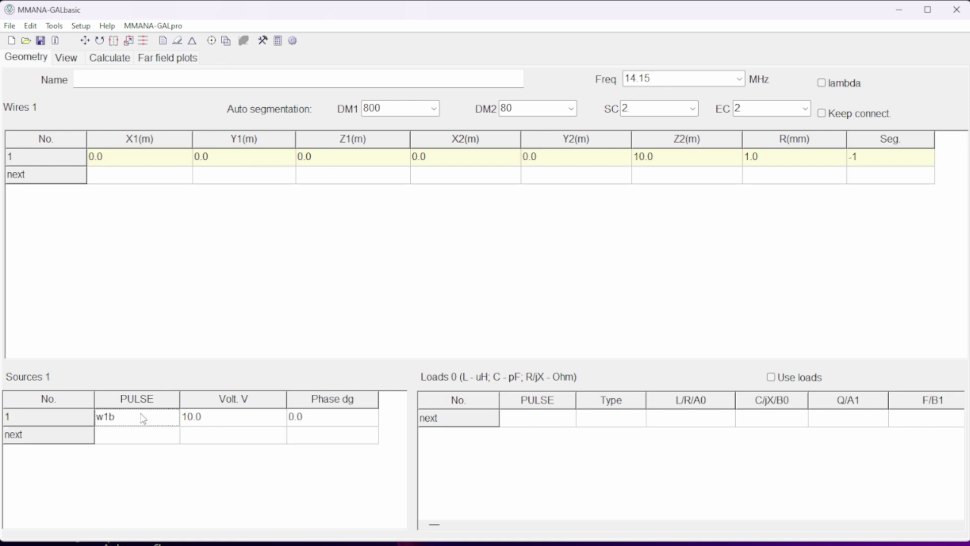
{"action": "left_click", "coordinate": [66, 59]}
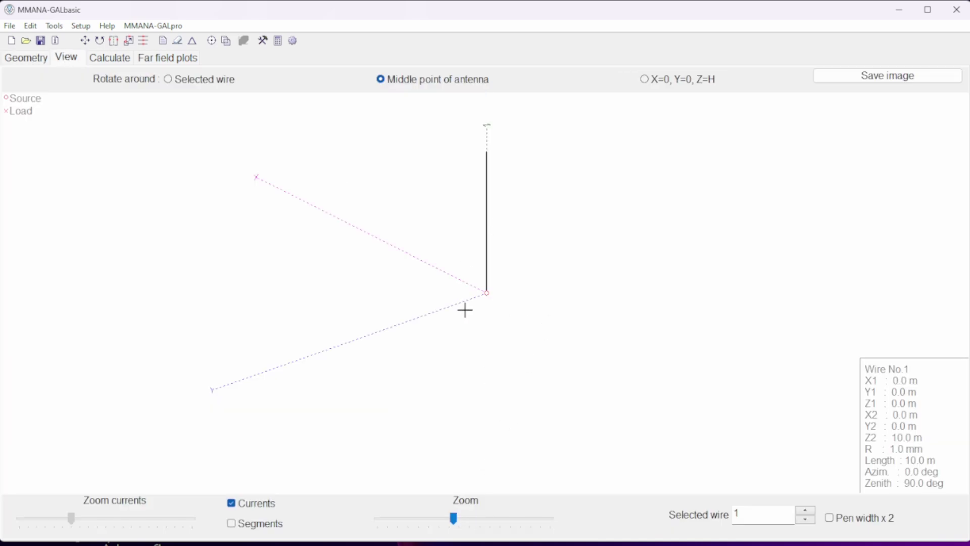
Set up the calculation with real ground and Cu wire as the antenna material.
{"action": "left_click", "coordinate": [111, 58]}
{"action": "left_click", "coordinate": [241, 225]}
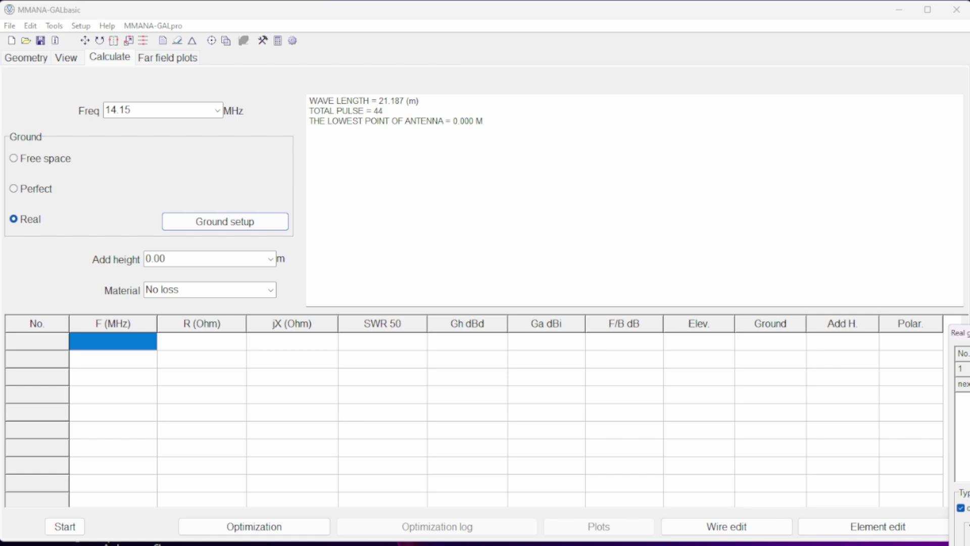
{"action": "key", "text": "Escape"}
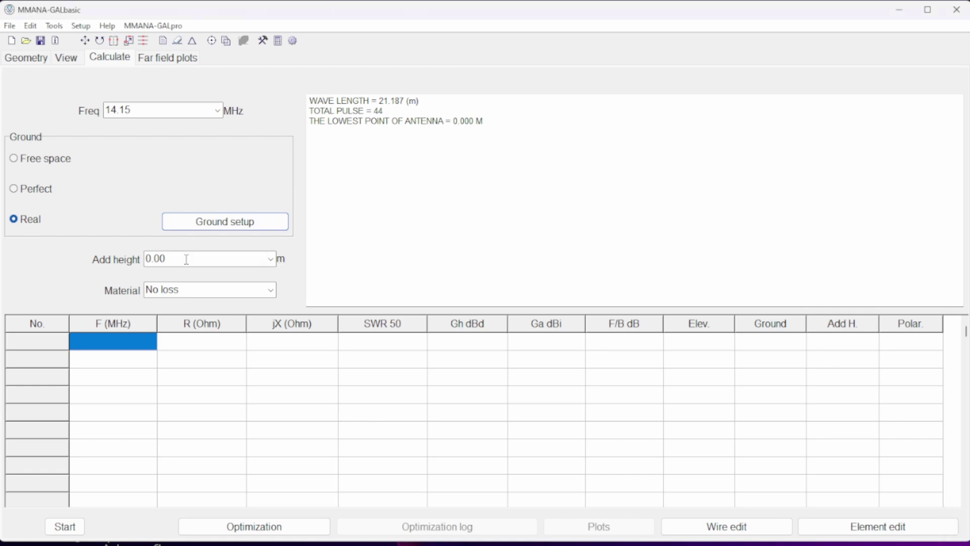
{"action": "left_click", "coordinate": [272, 293]}
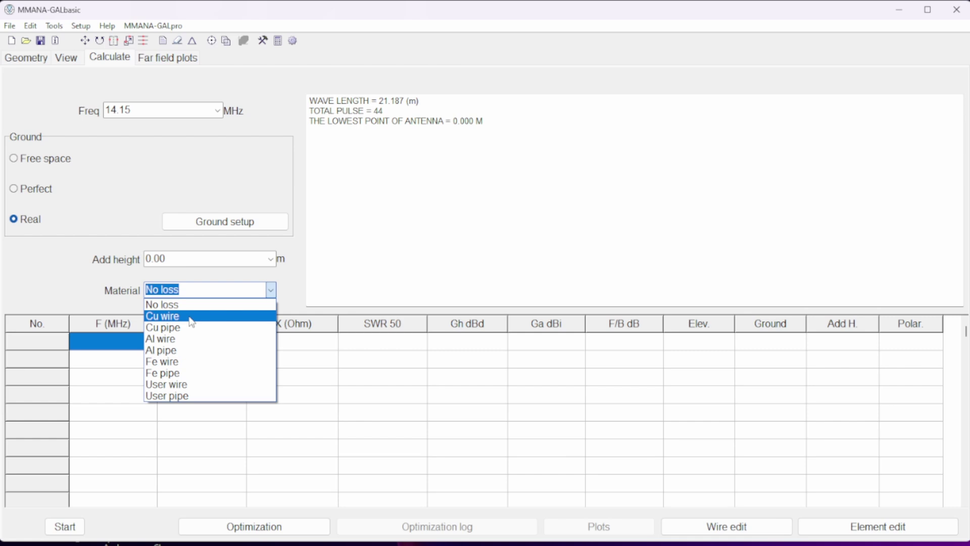
{"action": "left_click", "coordinate": [191, 316]}
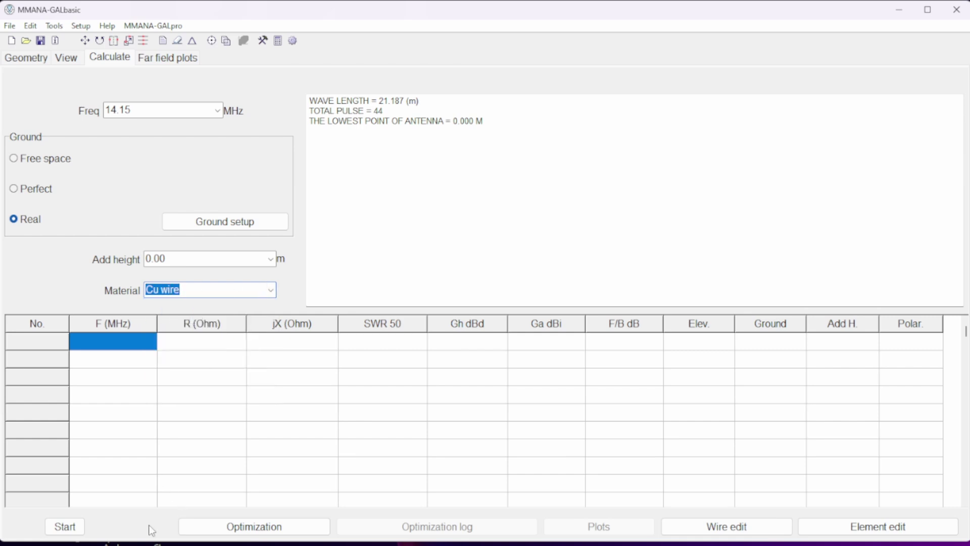
Set the standard impedance R for SWR to 2450 Ohm in the advanced optimization settings.
{"action": "left_click", "coordinate": [208, 527]}
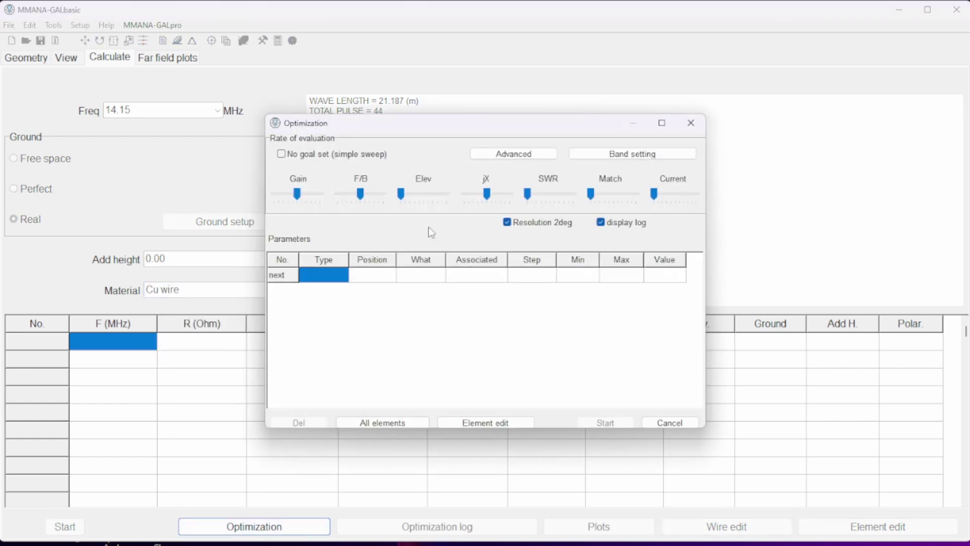
{"action": "left_click", "coordinate": [540, 155]}
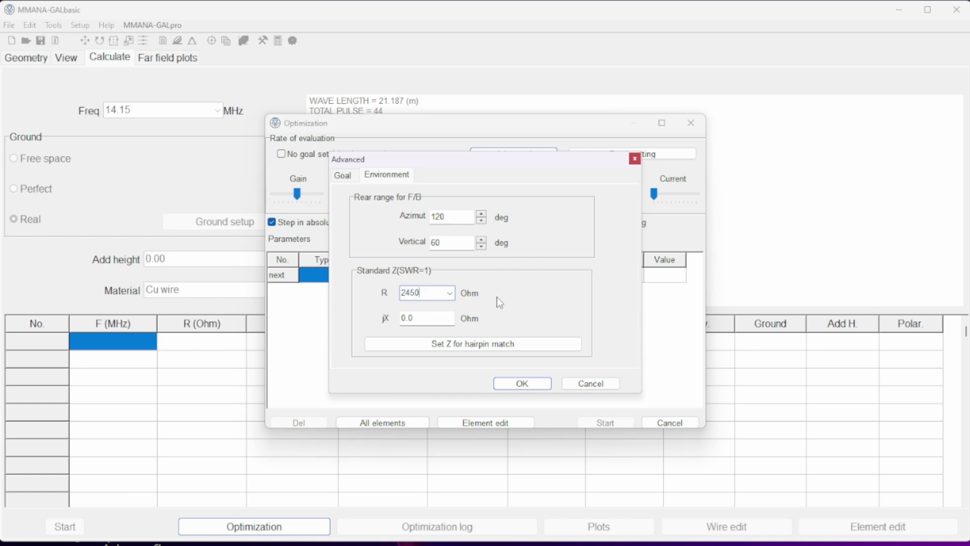
{"action": "left_click", "coordinate": [521, 383]}
{"action": "left_click", "coordinate": [690, 123]}
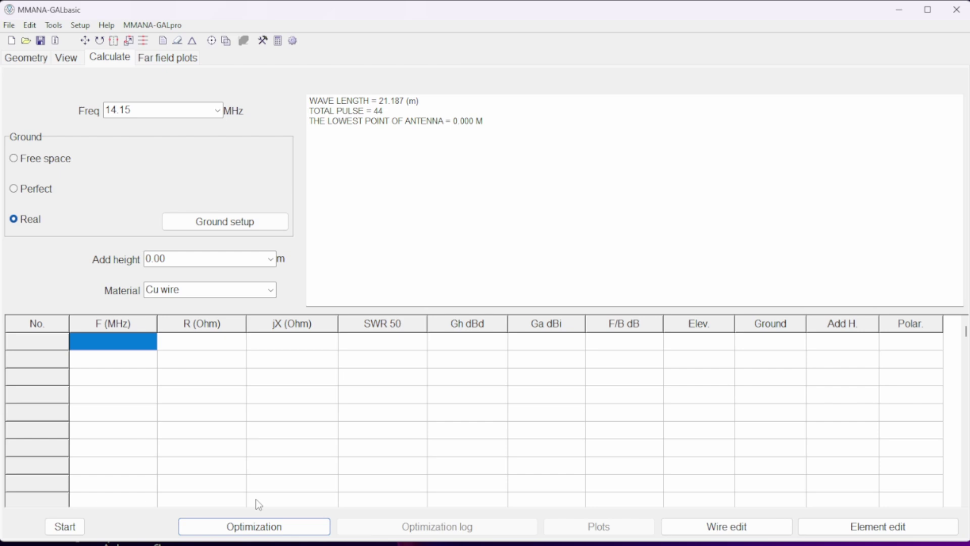
Run the antenna calculation at 14.15 MHz and read the far-field gain at an elevation angle of 175 degrees.
{"action": "left_click", "coordinate": [64, 527]}
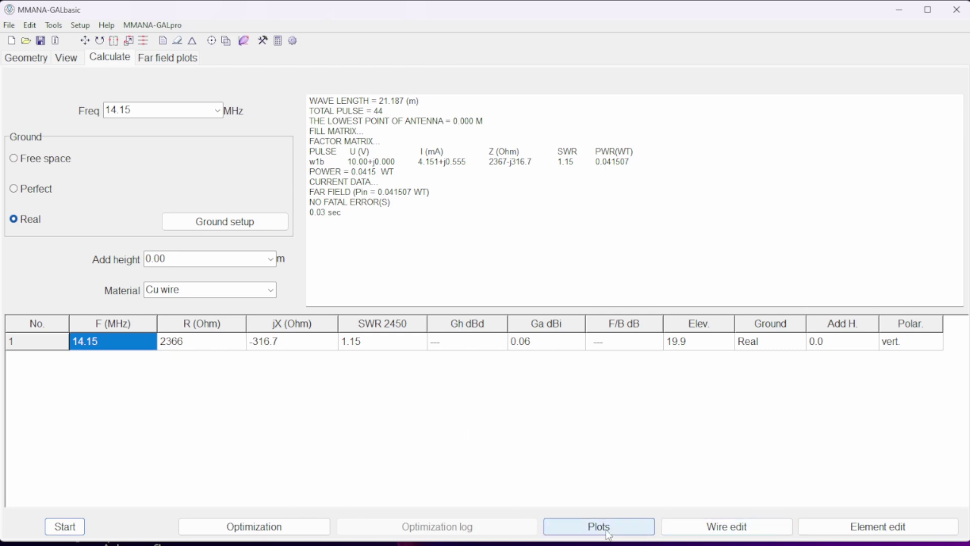
{"action": "left_click", "coordinate": [160, 58]}
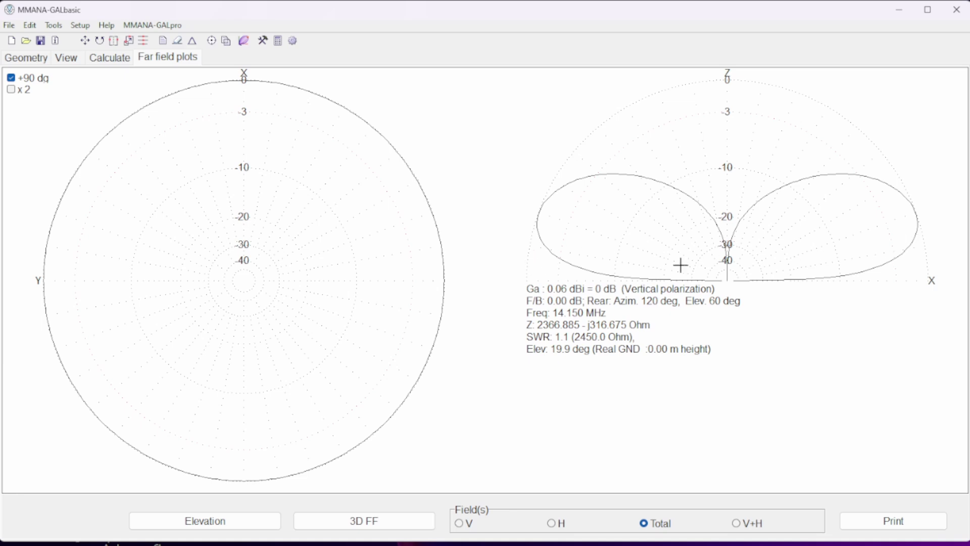
{"action": "left_click_drag", "start_coordinate": [573, 263], "coordinate": [579, 268]}
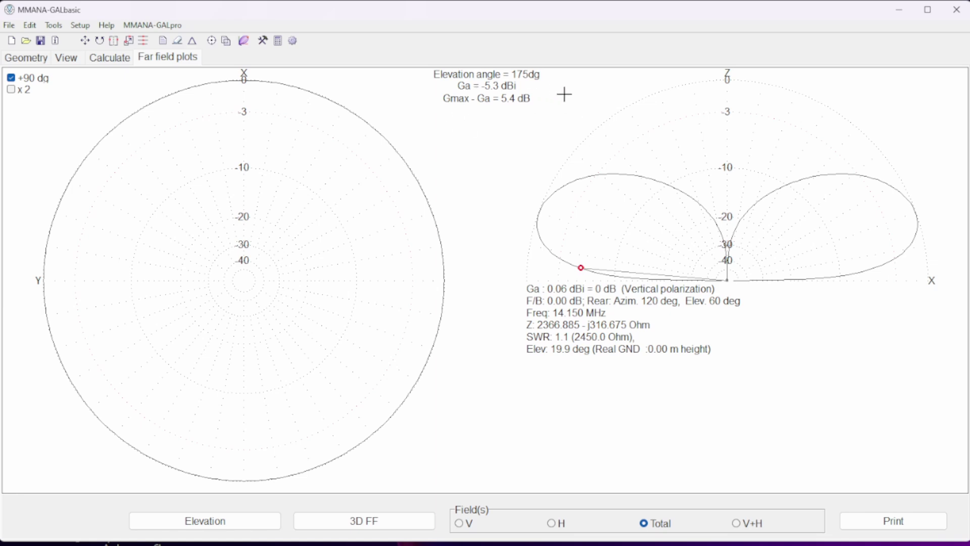
Generate the 3D radiation pattern with a 5-degree step and rotate the patterns to compare the two antennas.
{"action": "left_click", "coordinate": [361, 528]}
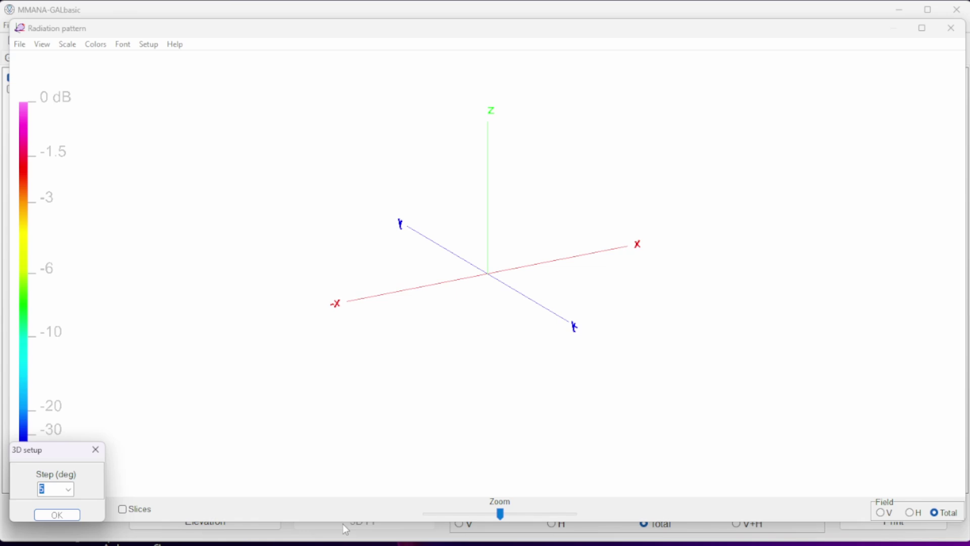
{"action": "left_click", "coordinate": [56, 516]}
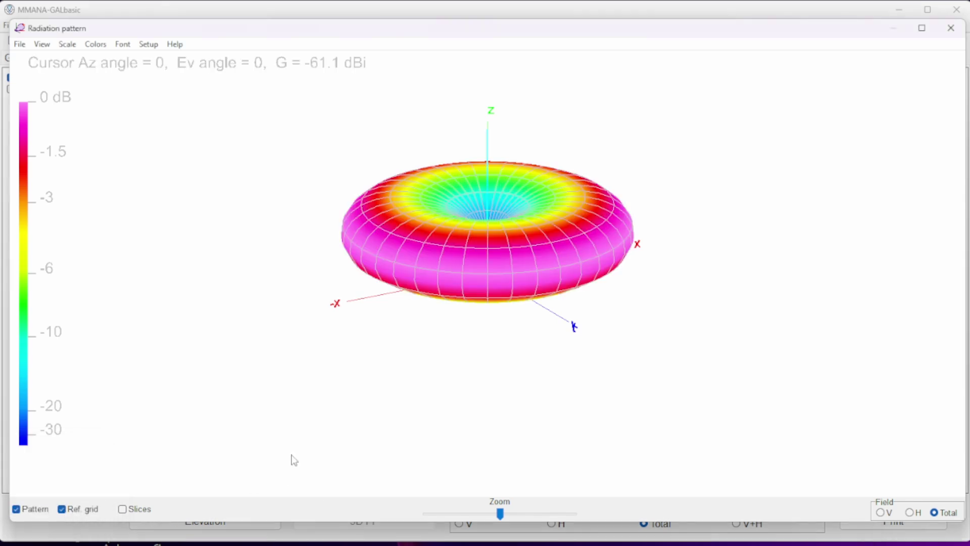
{"action": "left_click_drag", "start_coordinate": [475, 397], "coordinate": [820, 385]}
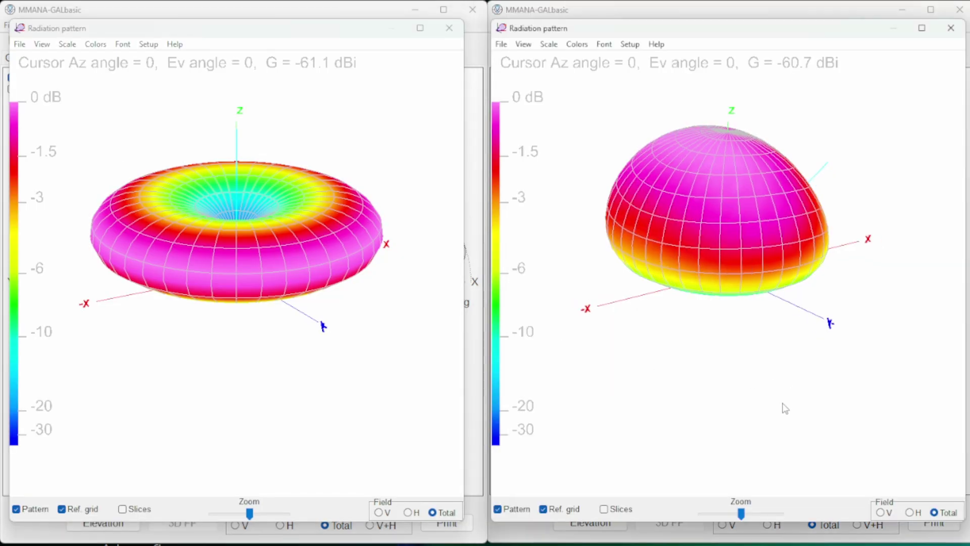
{"action": "left_click_drag", "start_coordinate": [784, 405], "coordinate": [807, 404]}
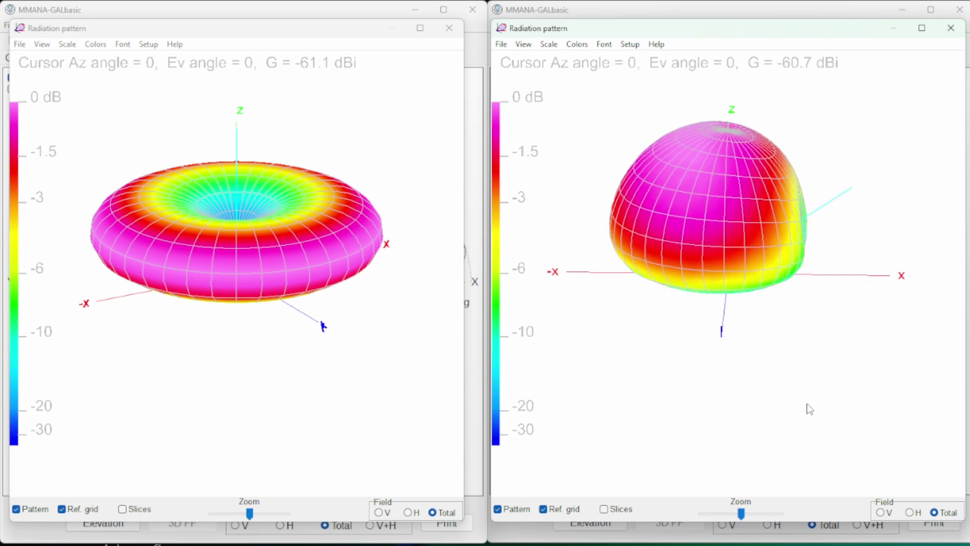
{"action": "left_click_drag", "start_coordinate": [314, 459], "coordinate": [369, 467]}
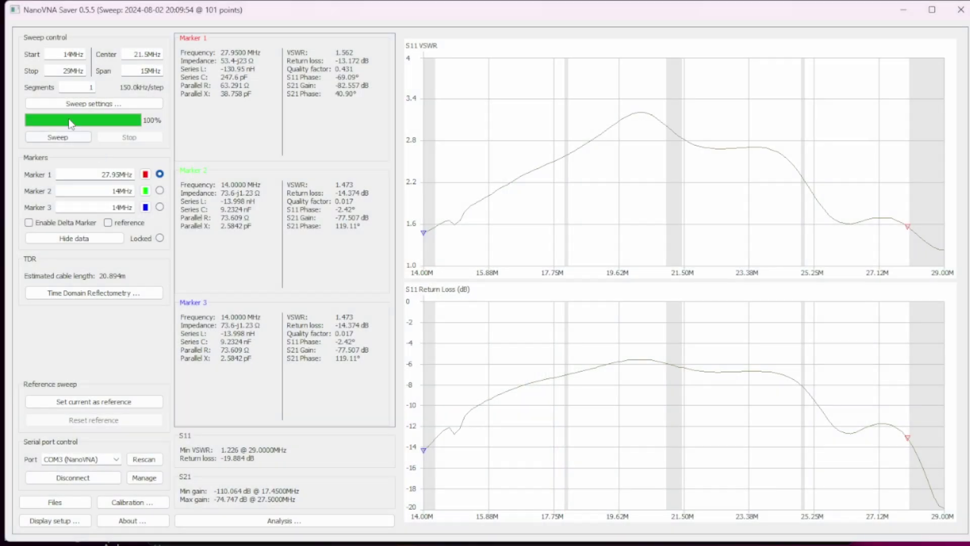
In NanoVNA Saver, set the sweep to the 20 m band with 100% band-limit padding and run it.
{"action": "left_click", "coordinate": [74, 103]}
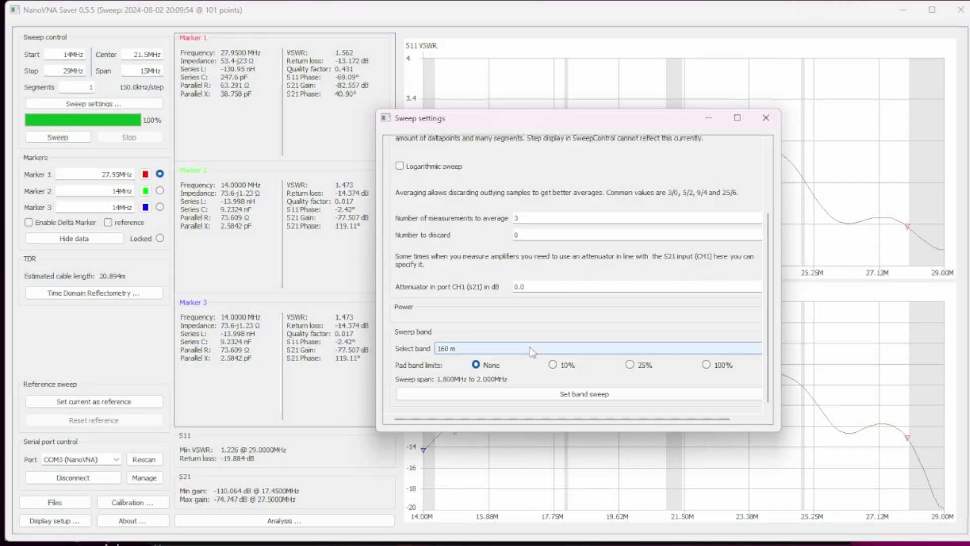
{"action": "left_click", "coordinate": [530, 347]}
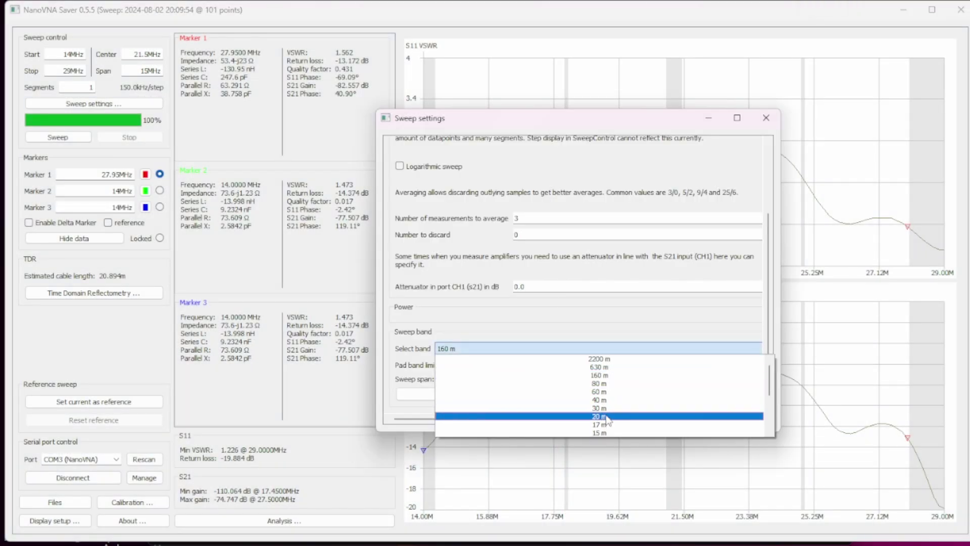
{"action": "left_click", "coordinate": [601, 416]}
{"action": "left_click", "coordinate": [706, 365]}
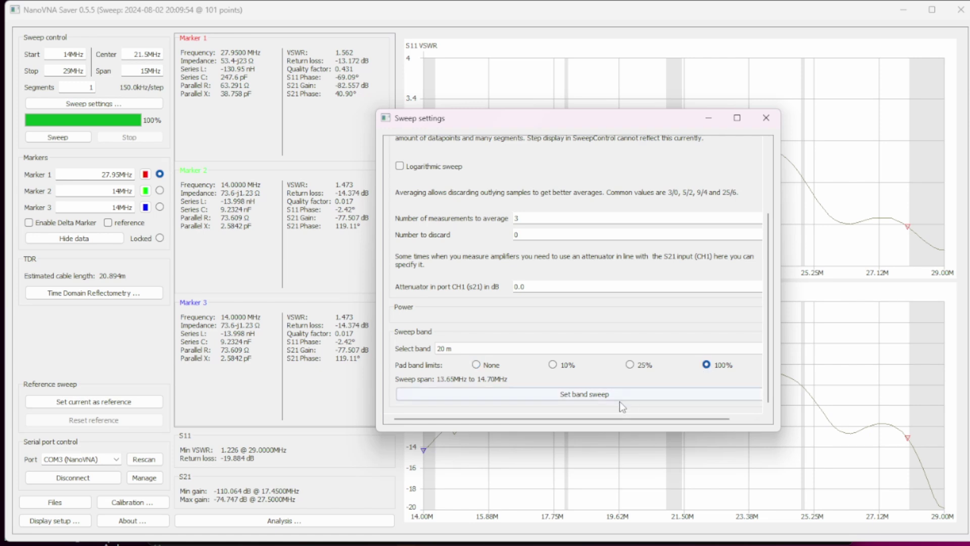
{"action": "left_click", "coordinate": [617, 391]}
{"action": "left_click", "coordinate": [766, 119]}
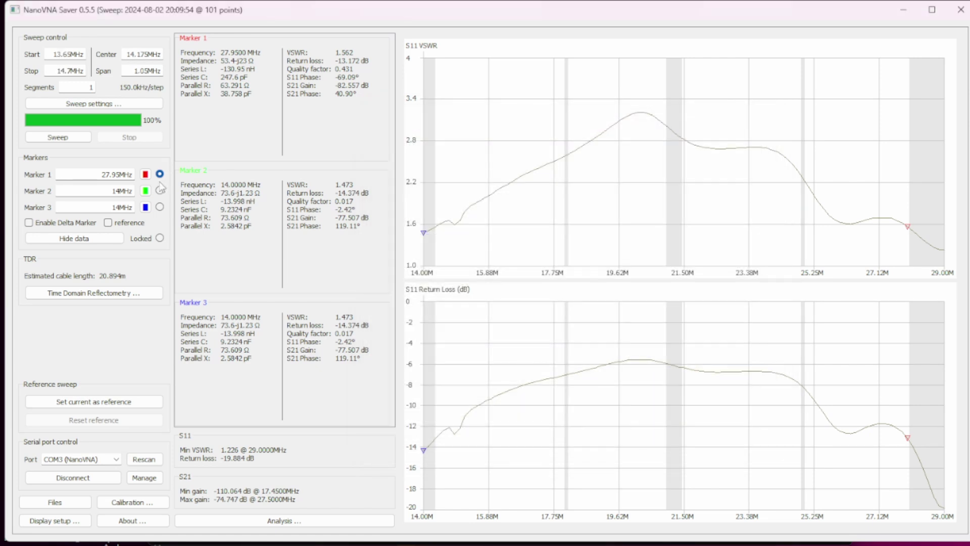
{"action": "left_click", "coordinate": [68, 137]}
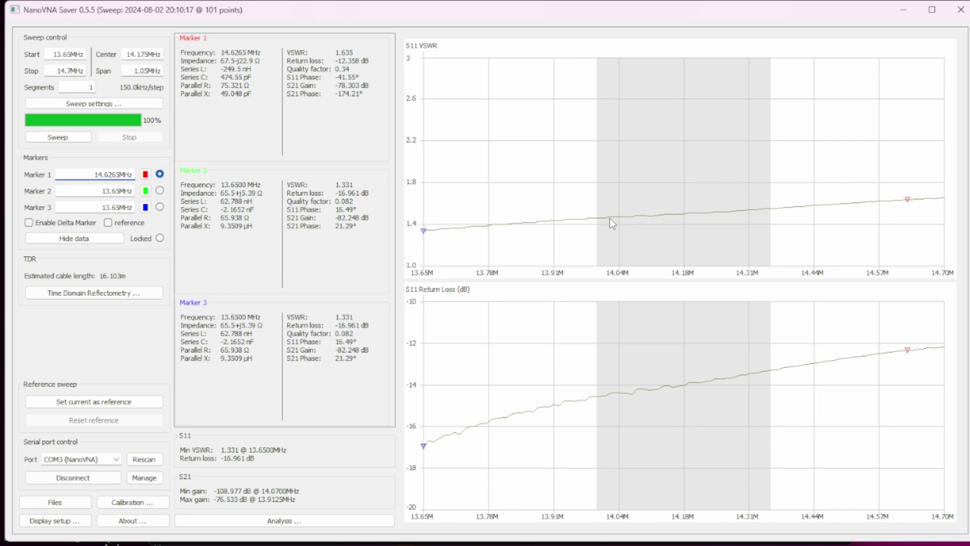
Read the VSWR at the upper and lower edges of the shaded 20 m band using Marker 1.
{"action": "left_click", "coordinate": [772, 208]}
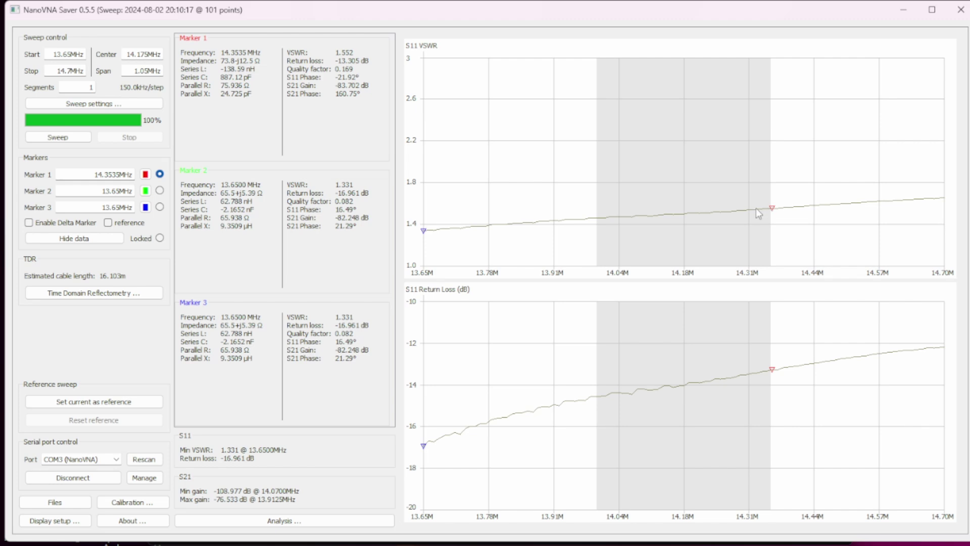
{"action": "left_click", "coordinate": [597, 219]}
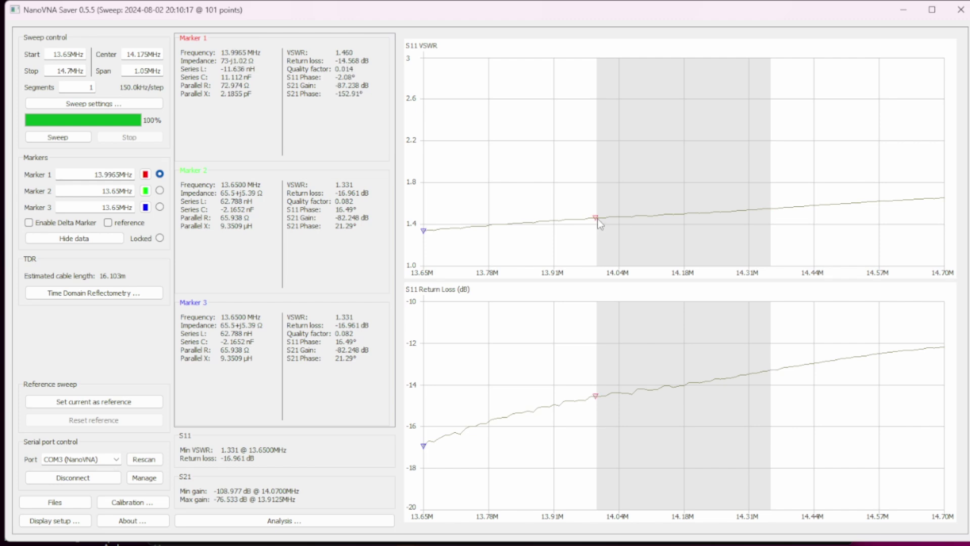
{"action": "left_click", "coordinate": [616, 219]}
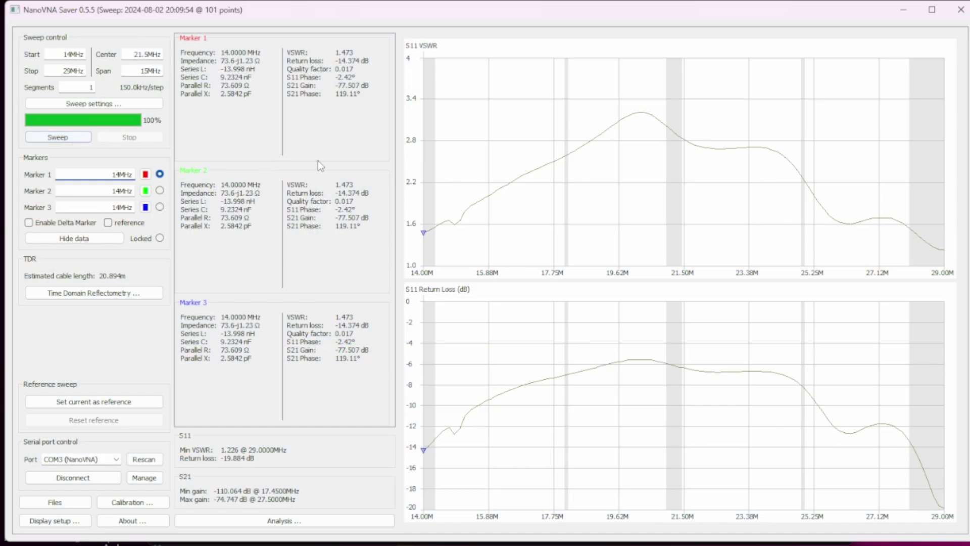
Read the VSWR on the 14–29 MHz sweep with Marker 1 at 27.95 MHz and at the sweep's upper end.
{"action": "left_click", "coordinate": [910, 231]}
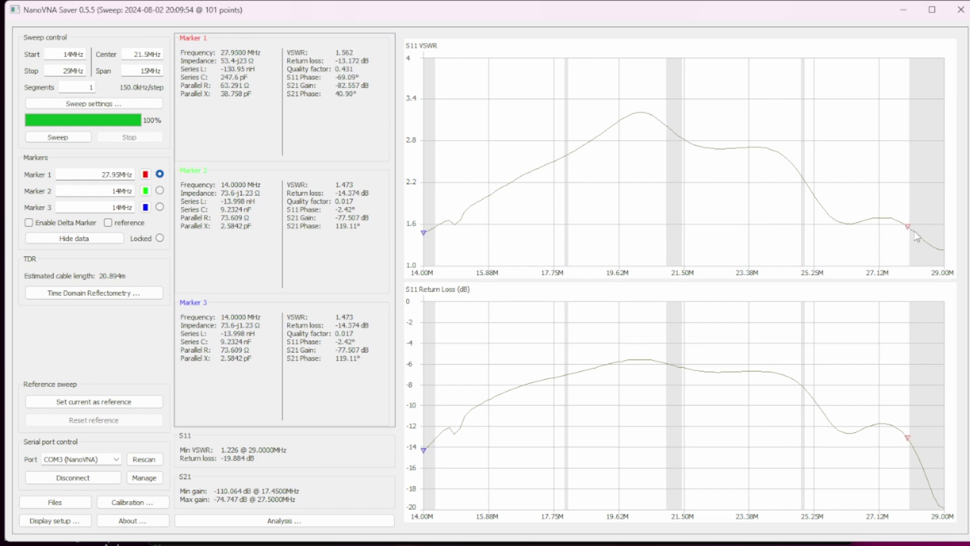
{"action": "left_click", "coordinate": [943, 250]}
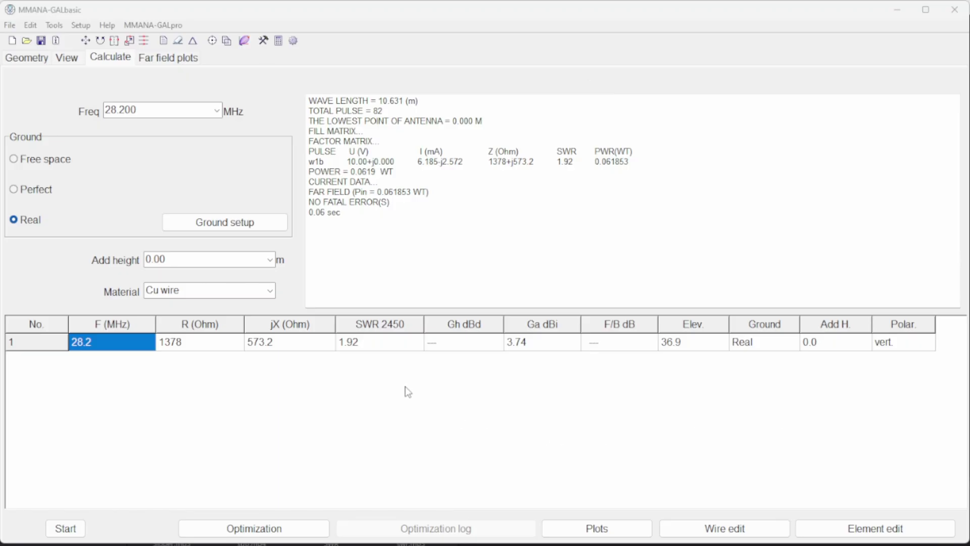
Switch to MMANA-GAL, read the 28.2 MHz far-field gain at 175 degrees elevation, and inspect the 3D pattern from below using a 5-degree step.
{"action": "left_click", "coordinate": [170, 59]}
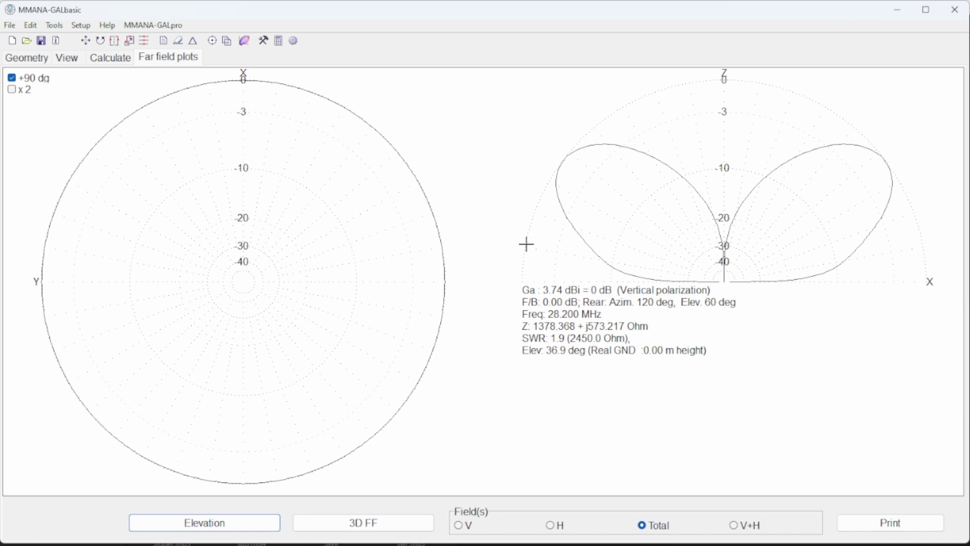
{"action": "mouse_move", "coordinate": [585, 238]}
{"action": "left_mouse_down"}
{"action": "mouse_move", "coordinate": [594, 249]}
{"action": "mouse_move", "coordinate": [574, 170]}
{"action": "mouse_move", "coordinate": [623, 273]}
{"action": "left_mouse_up"}
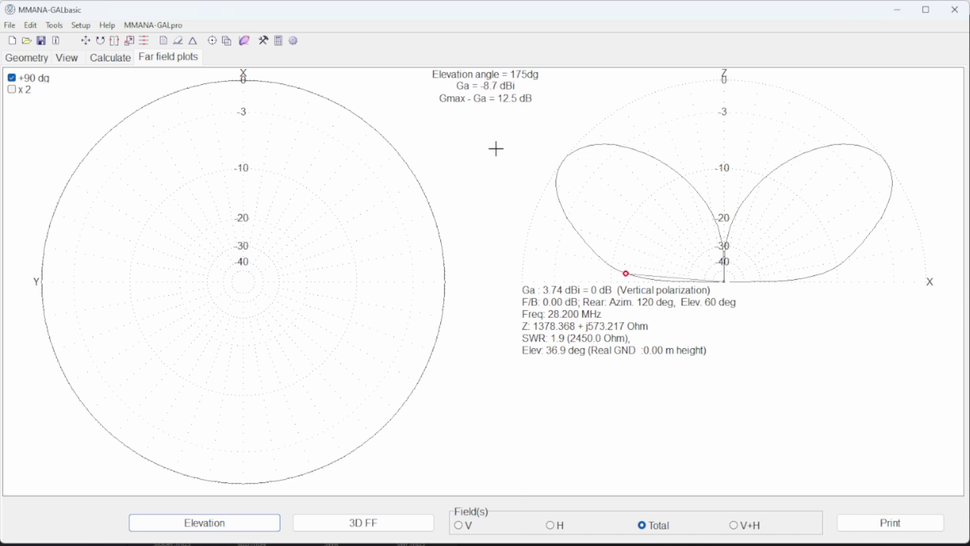
{"action": "left_click", "coordinate": [364, 523]}
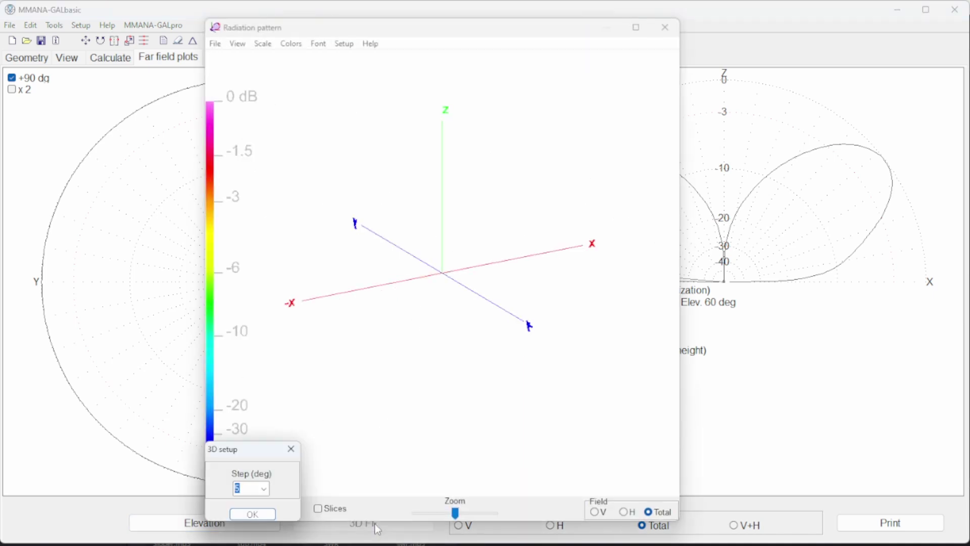
{"action": "left_click", "coordinate": [253, 514]}
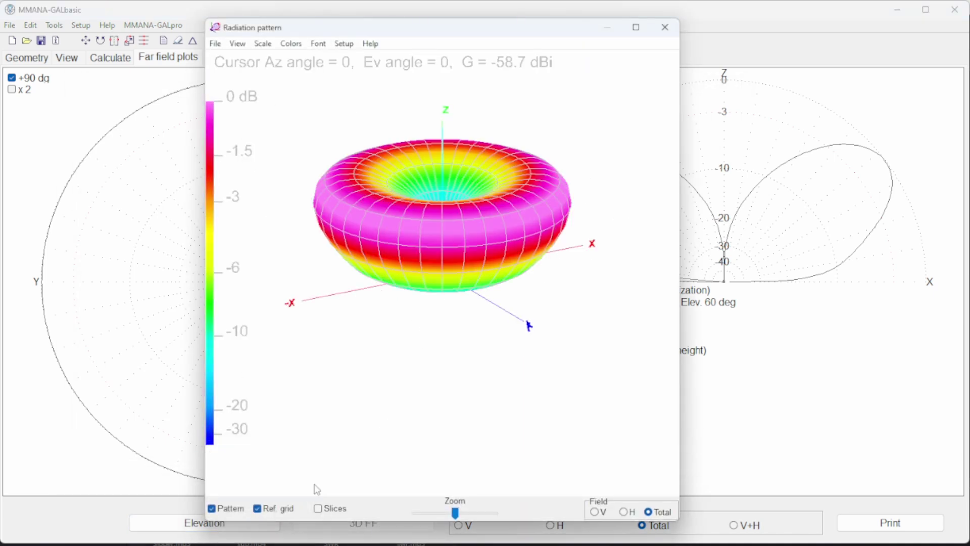
{"action": "left_click_drag", "start_coordinate": [450, 323], "coordinate": [338, 342]}
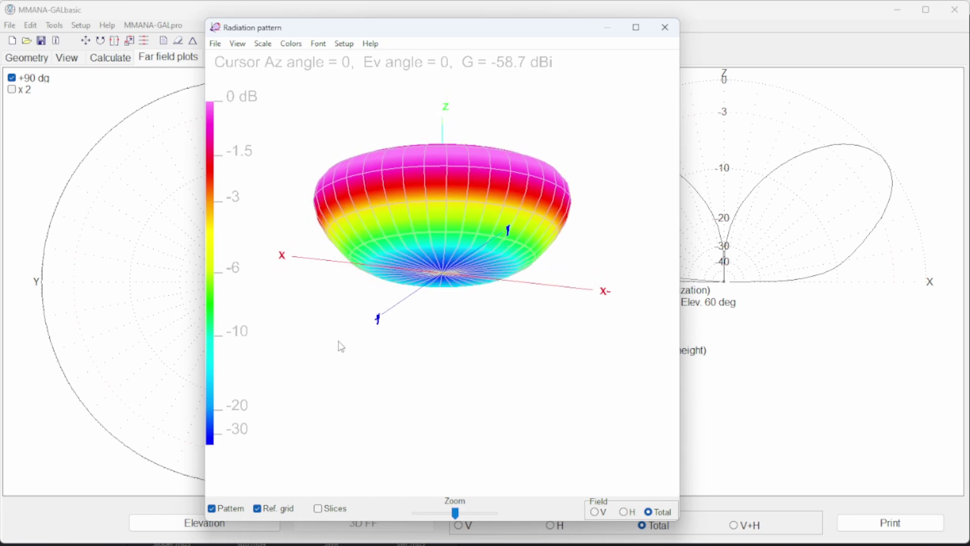